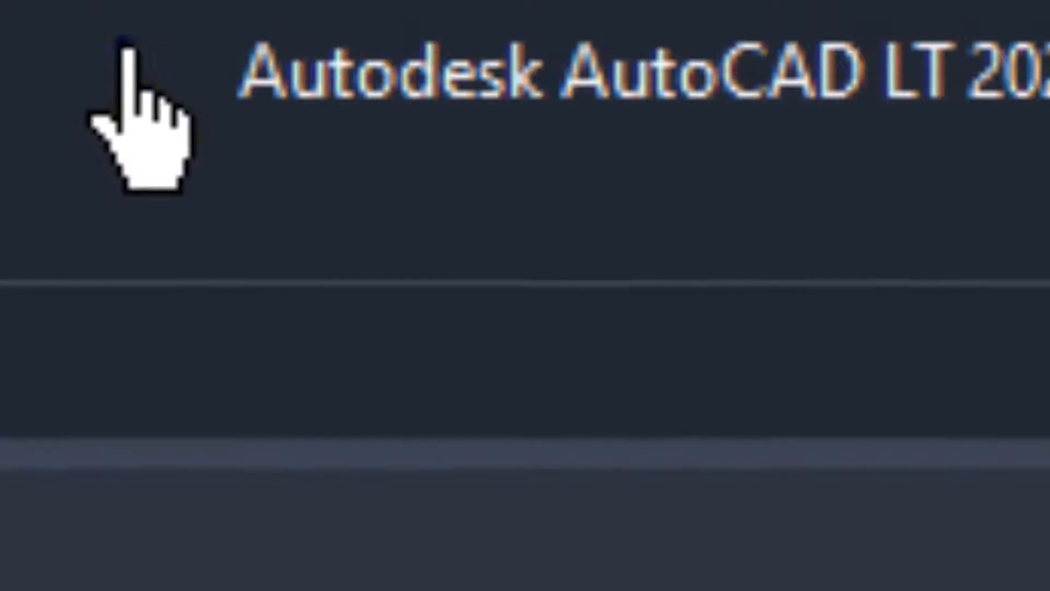
pyautogui.rightClick(613, 186)
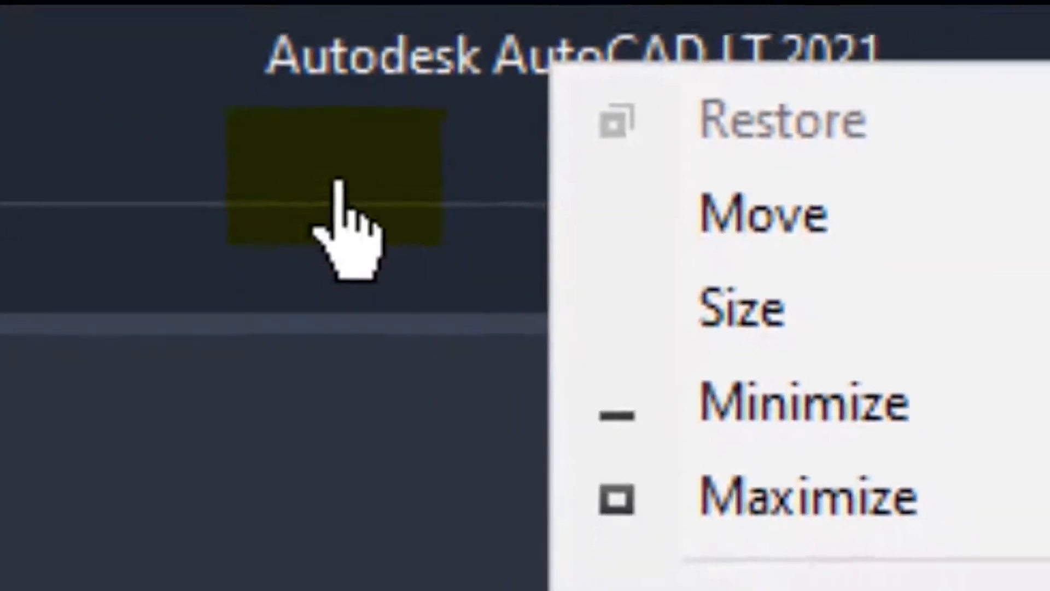
pyautogui.click(340, 209)
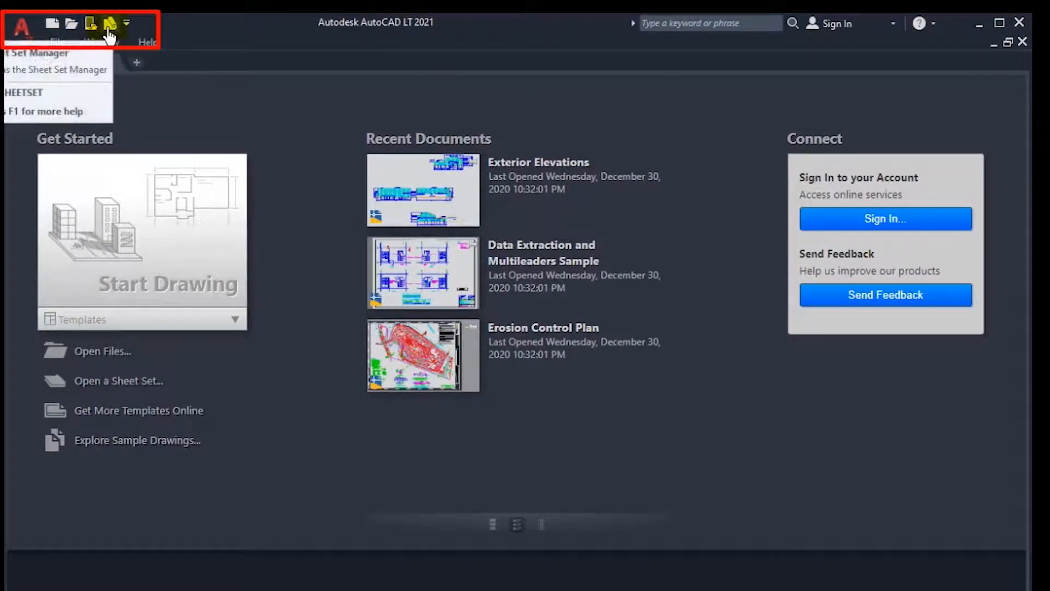
pyautogui.click(126, 26)
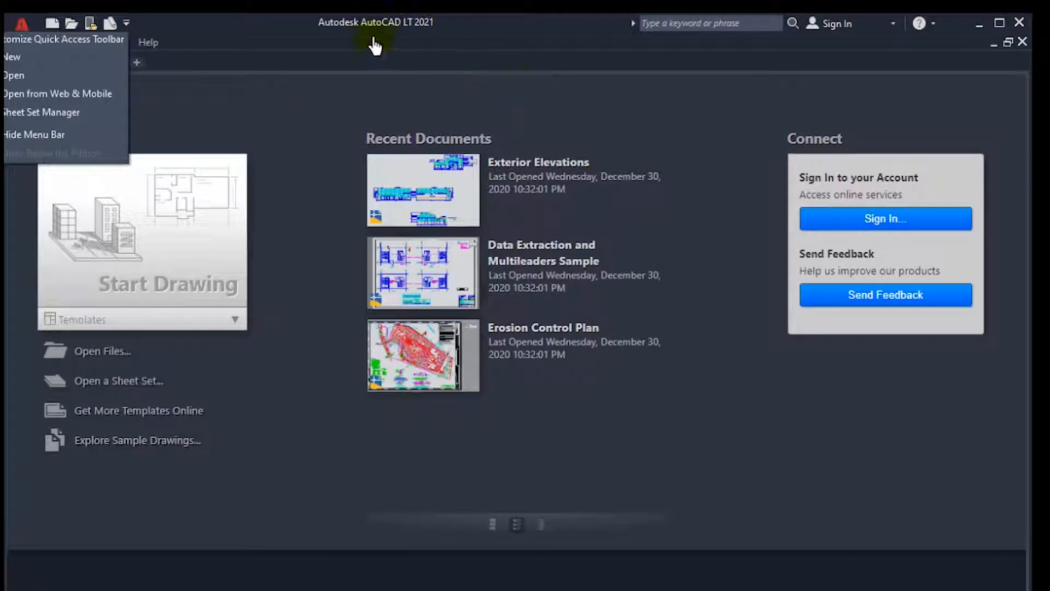
pyautogui.click(337, 39)
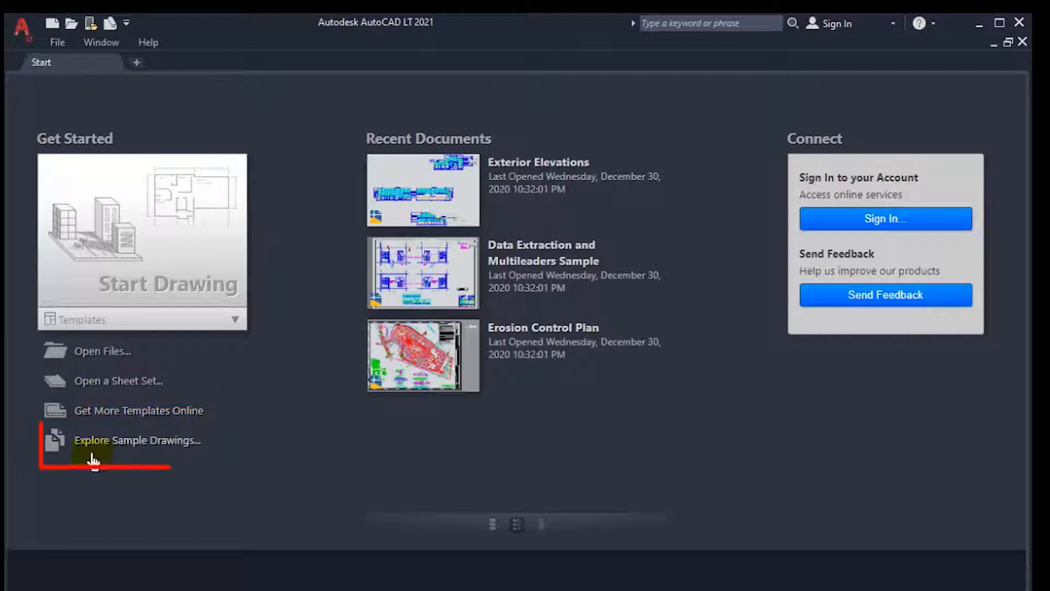
# Step: Create a new blank drawing
pyautogui.click(138, 64)
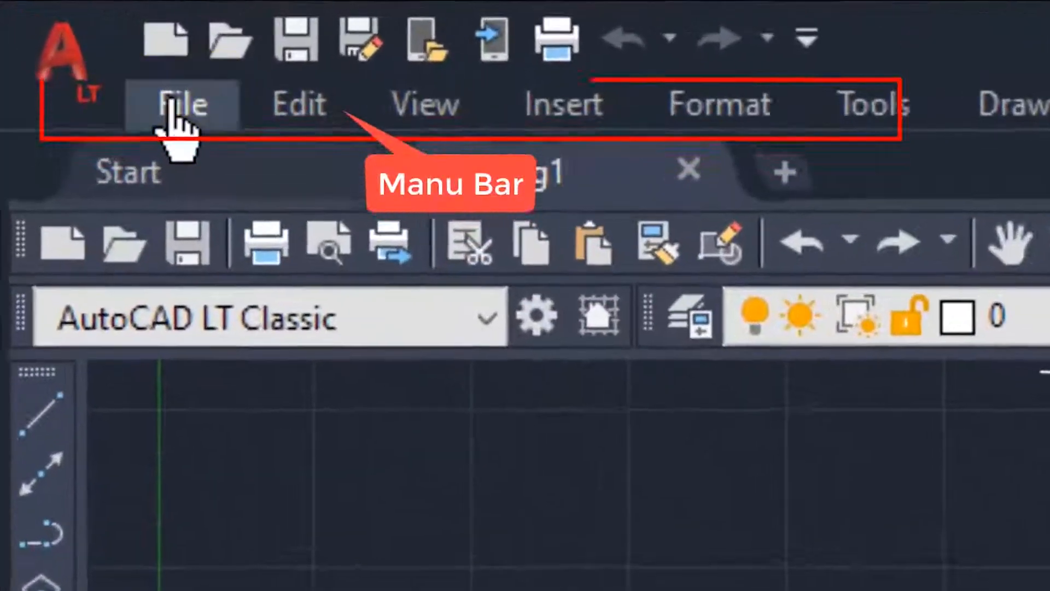
# Step: Turn off the Origin display option of the UCS icon
pyautogui.click(56, 45)
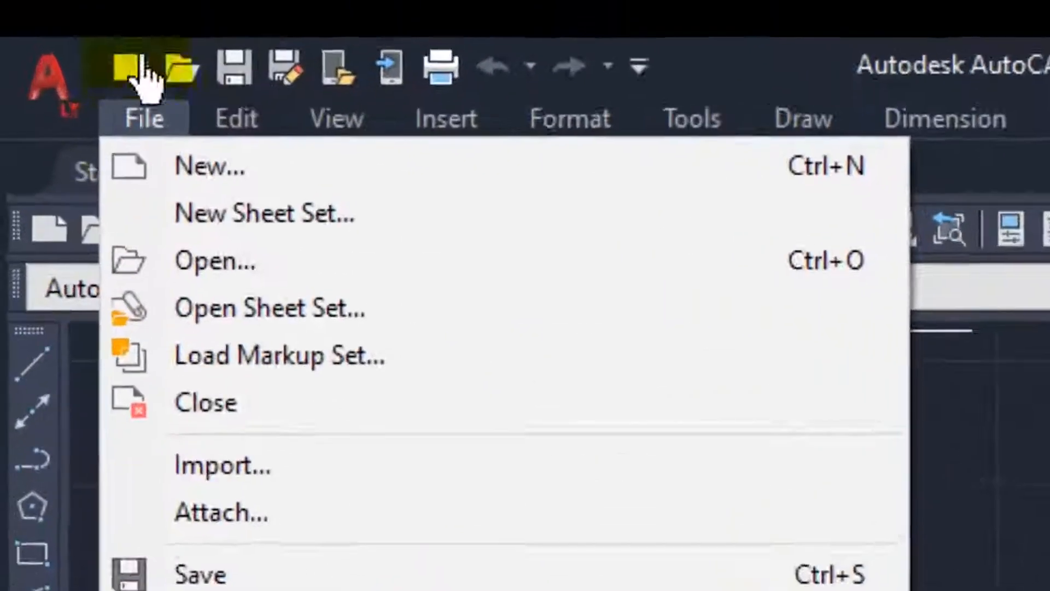
pyautogui.moveTo(91, 32)
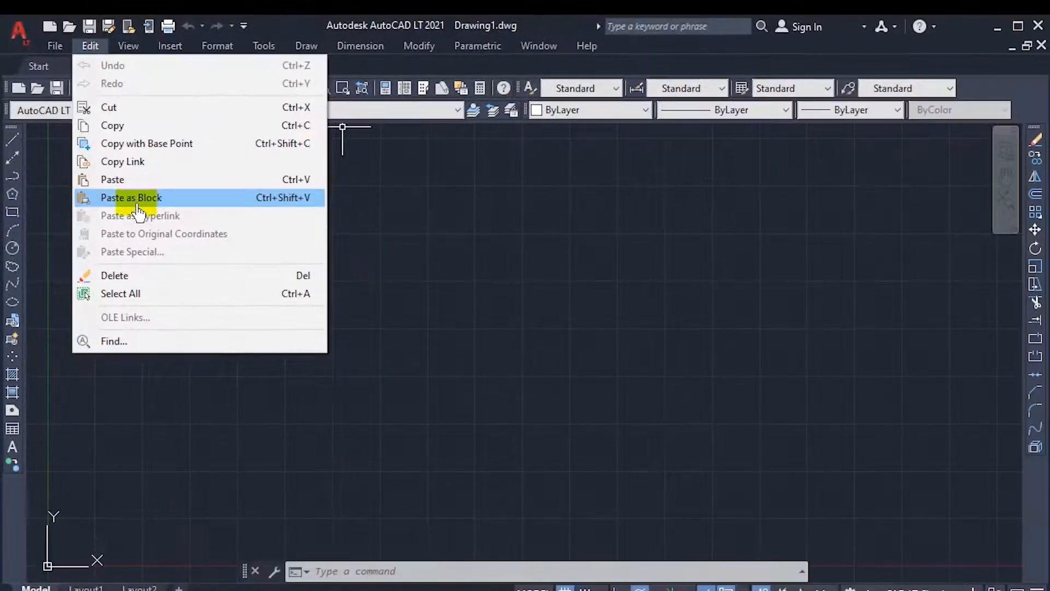
pyautogui.moveTo(127, 51)
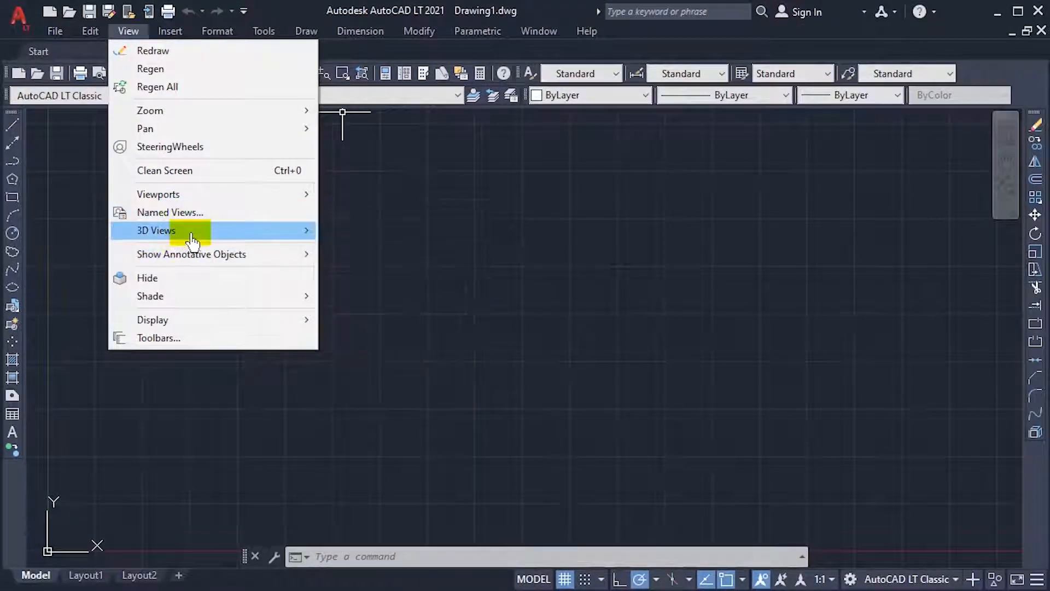
pyautogui.moveTo(192, 235)
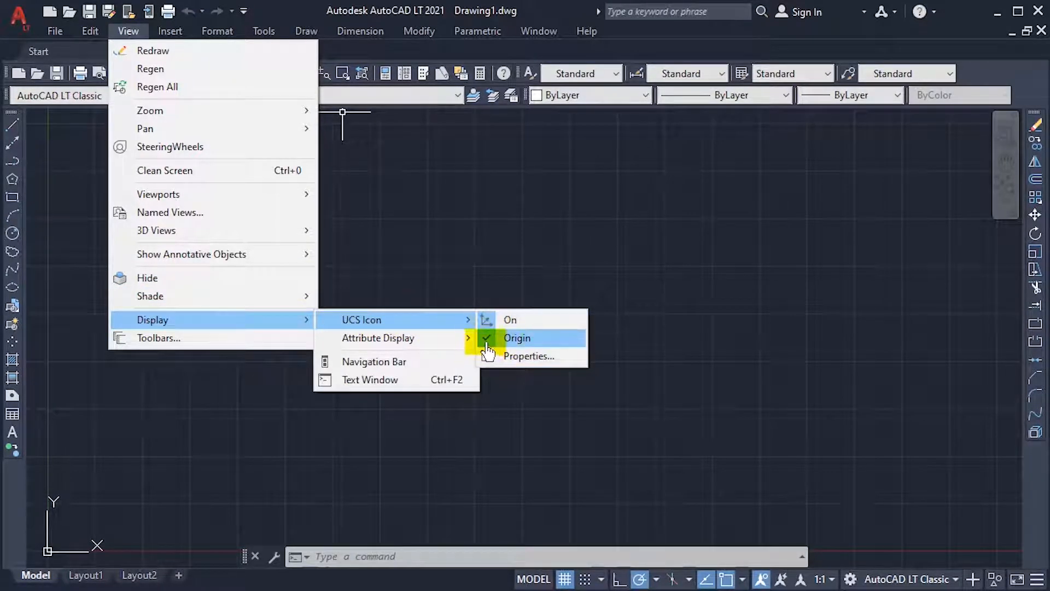
pyautogui.click(488, 338)
# Step: Look through the available insert, format and tools commands, including layouts, palettes, toolbars, grouping and customization
pyautogui.click(168, 31)
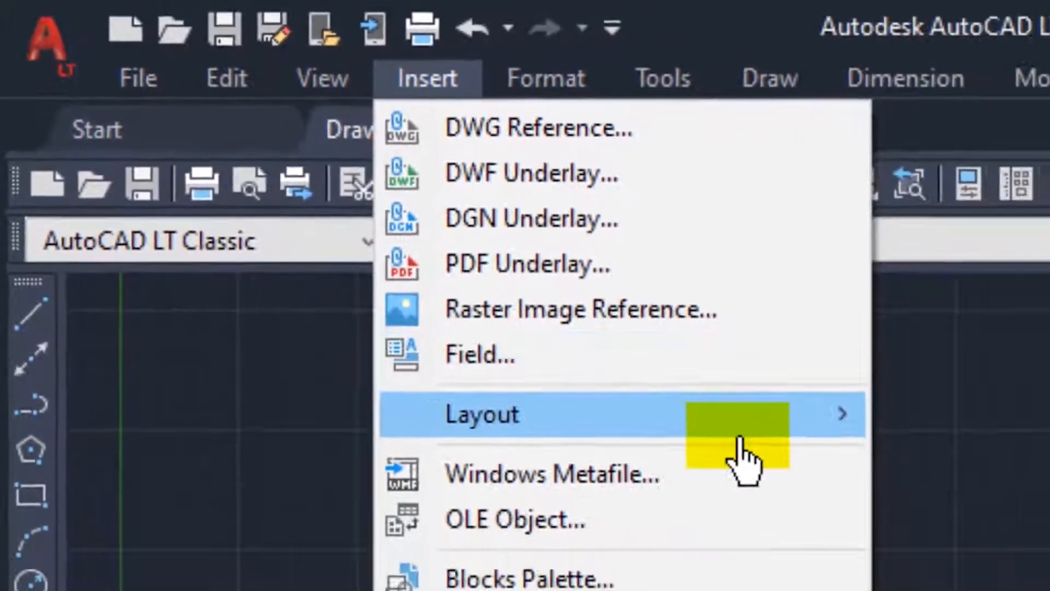
pyautogui.moveTo(740, 437)
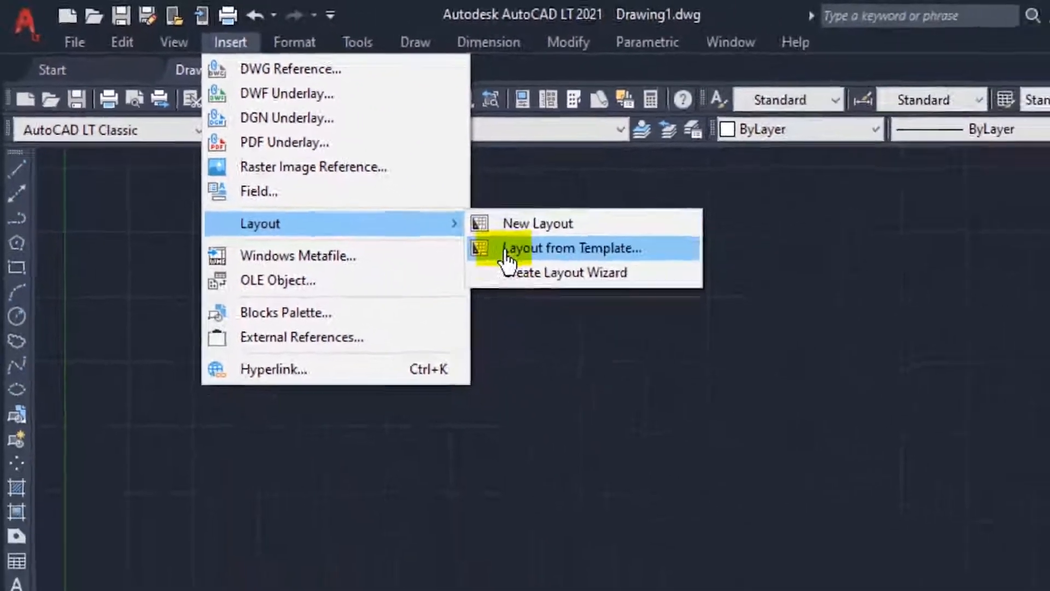
pyautogui.moveTo(261, 38)
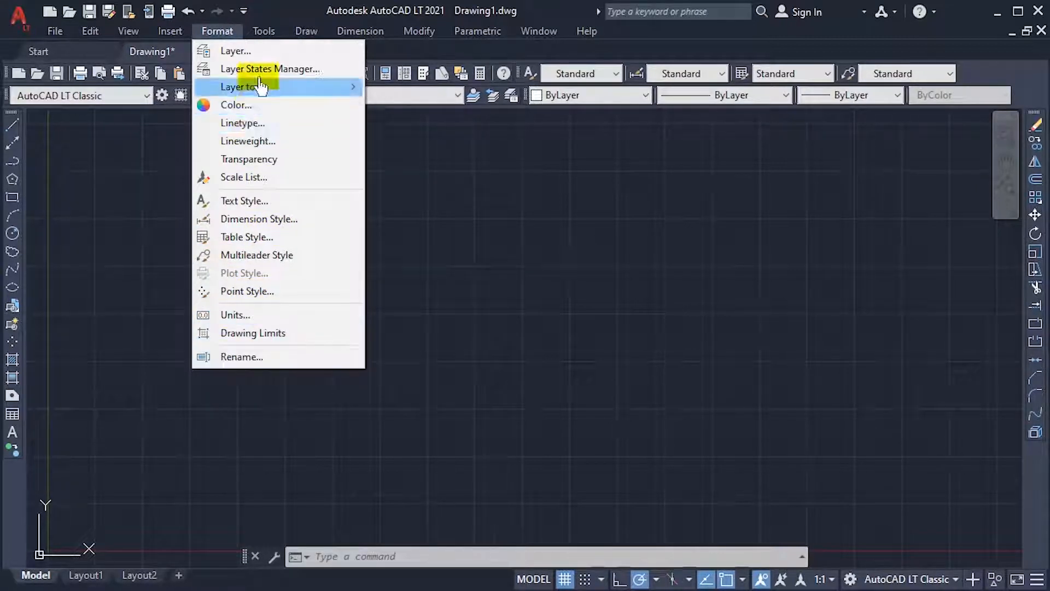
pyautogui.moveTo(264, 31)
pyautogui.moveTo(277, 8)
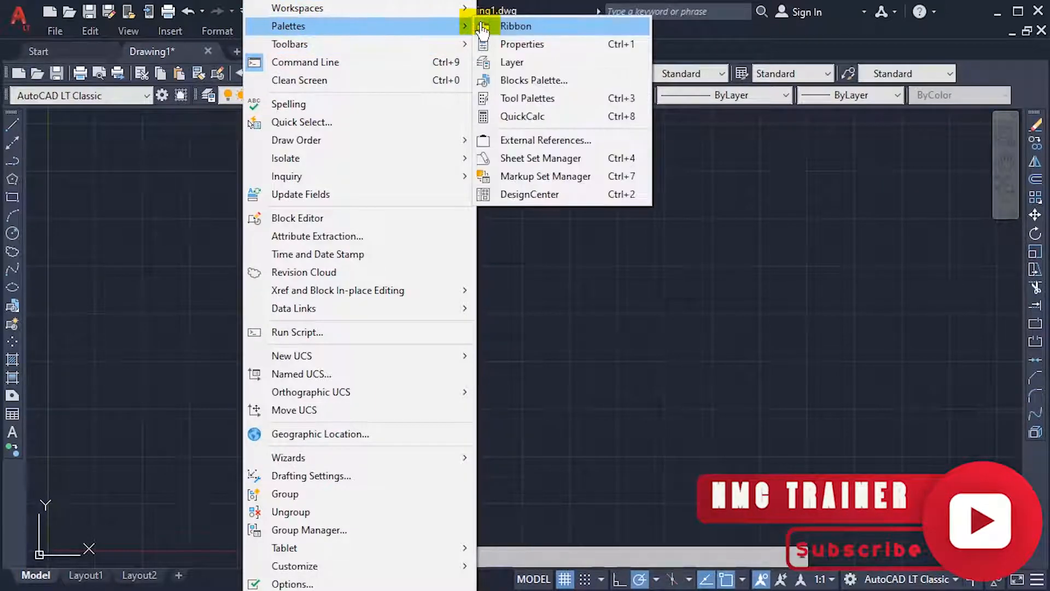
pyautogui.moveTo(439, 52)
pyautogui.moveTo(534, 48)
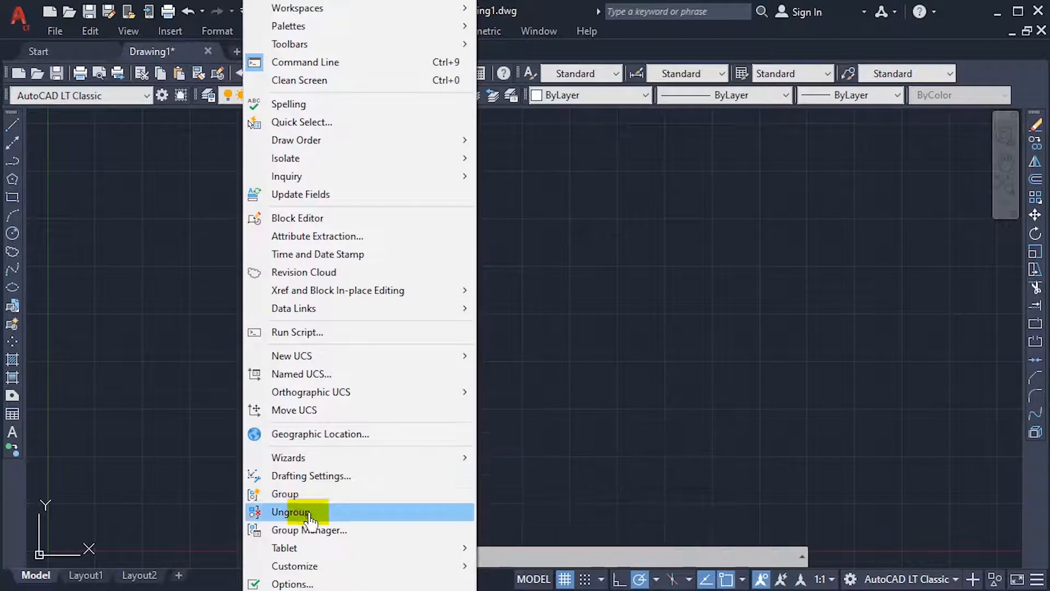
pyautogui.moveTo(304, 547)
pyautogui.moveTo(405, 569)
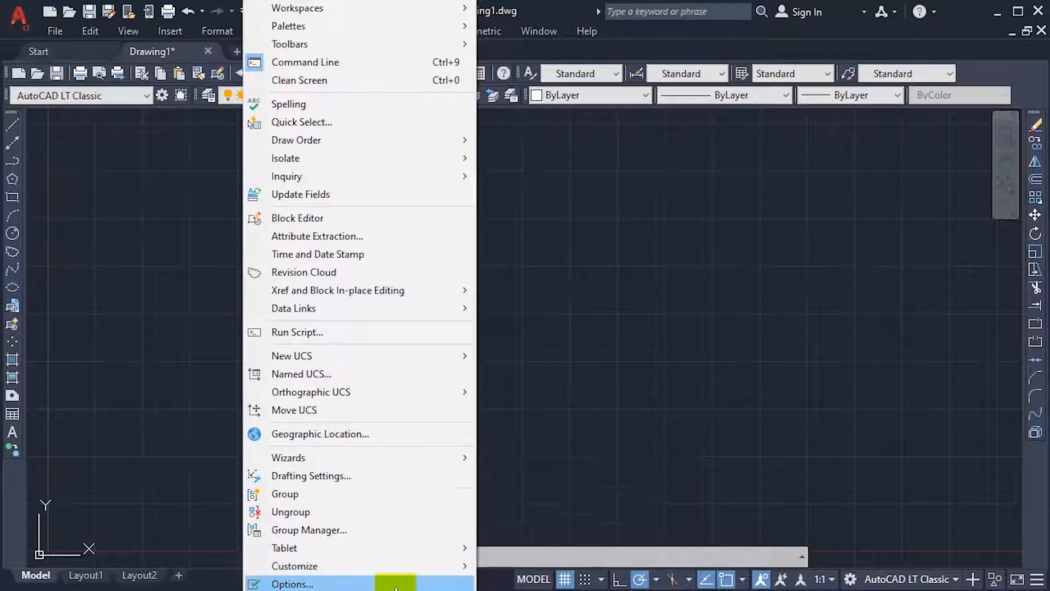
pyautogui.moveTo(306, 46)
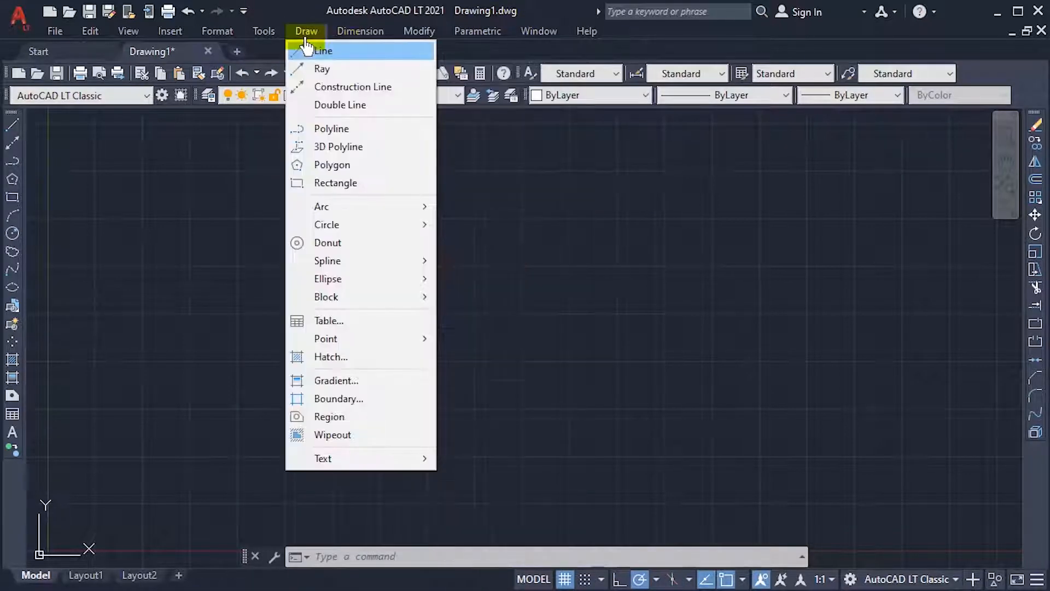
pyautogui.moveTo(434, 27)
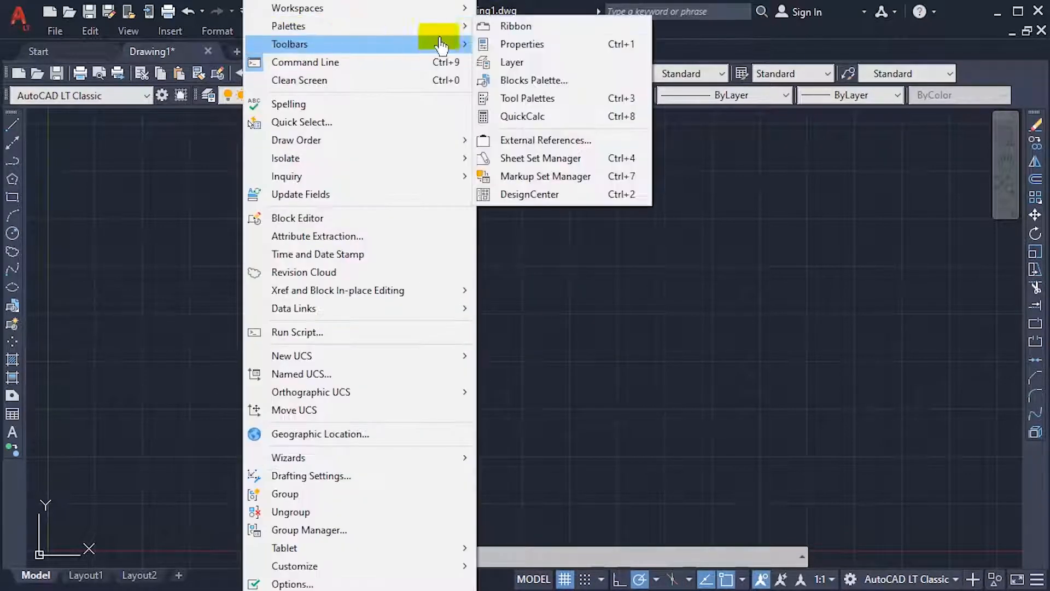
pyautogui.click(201, 158)
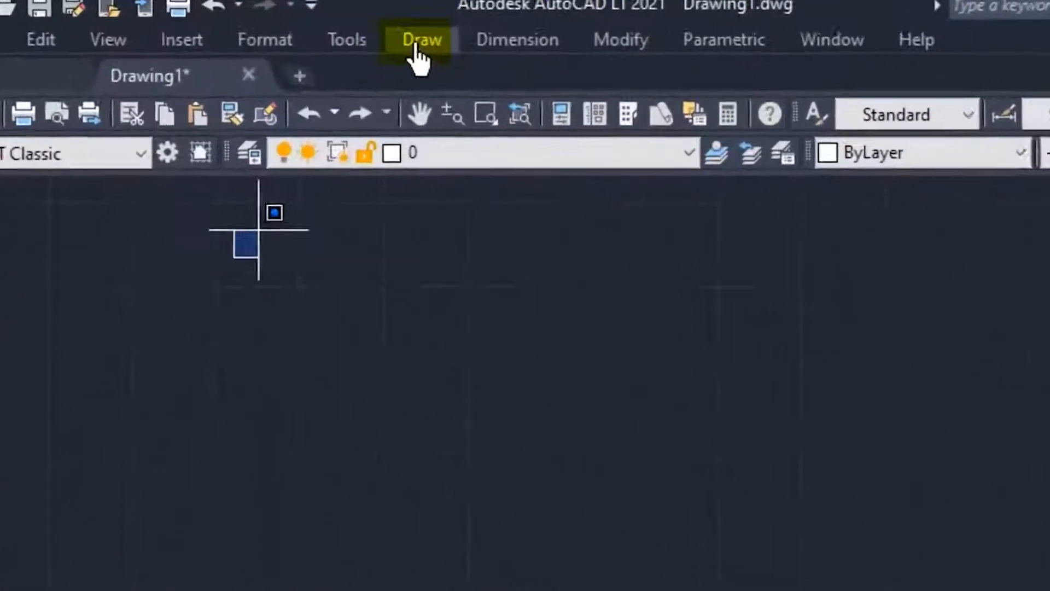
# Step: Examine the available drawing, dimensioning and modification commands, including the circle, ellipse, block and text variants
pyautogui.click(306, 32)
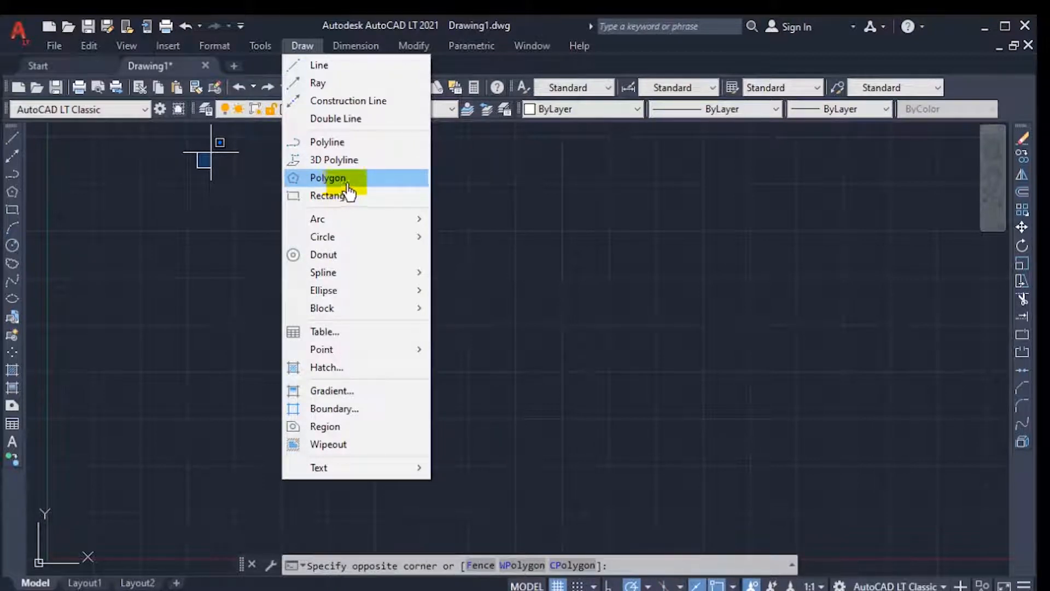
pyautogui.moveTo(408, 225)
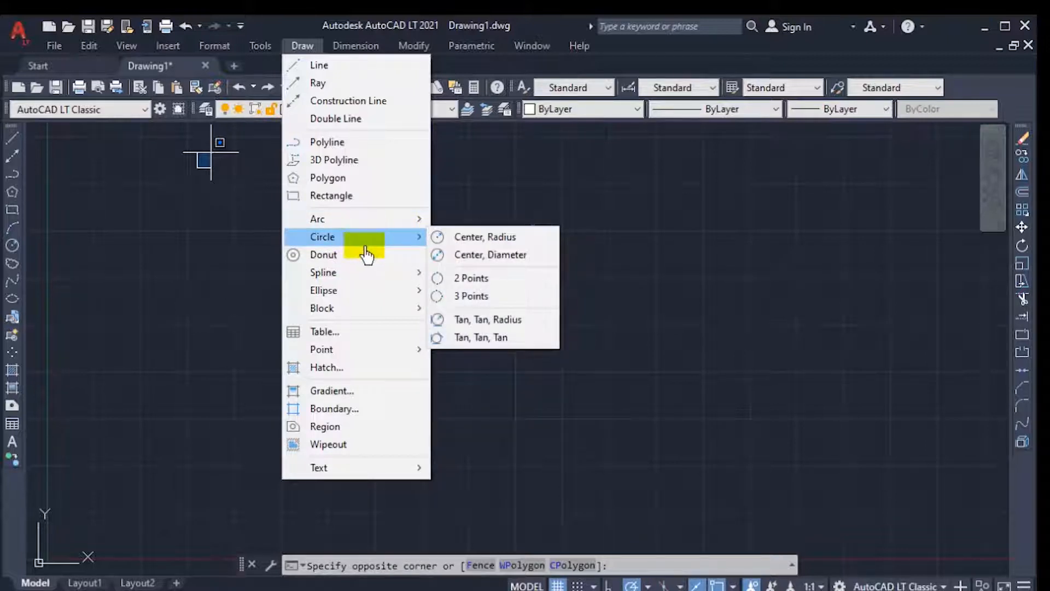
pyautogui.moveTo(424, 282)
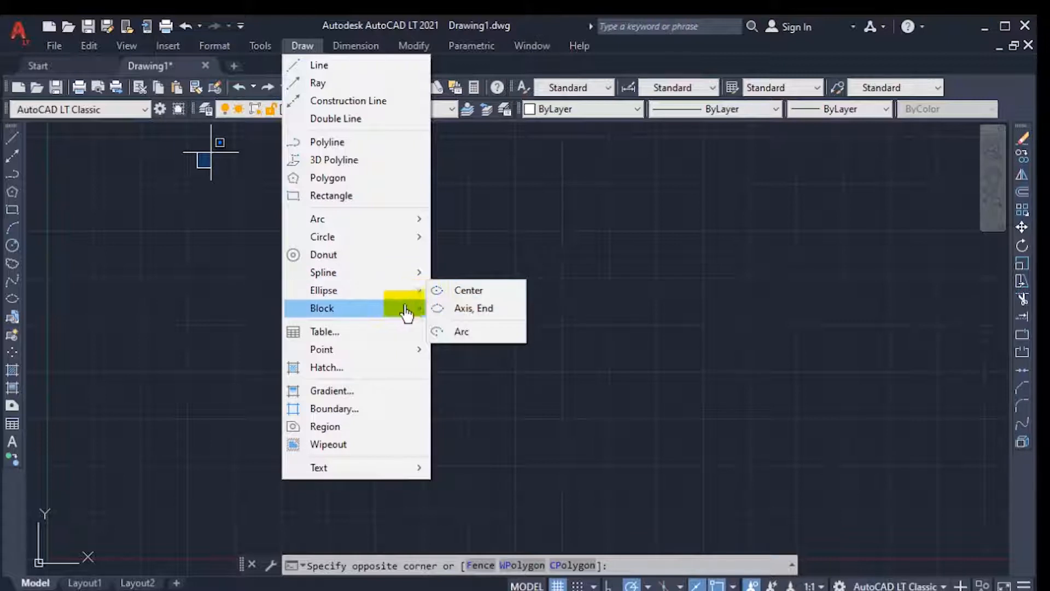
pyautogui.moveTo(429, 313)
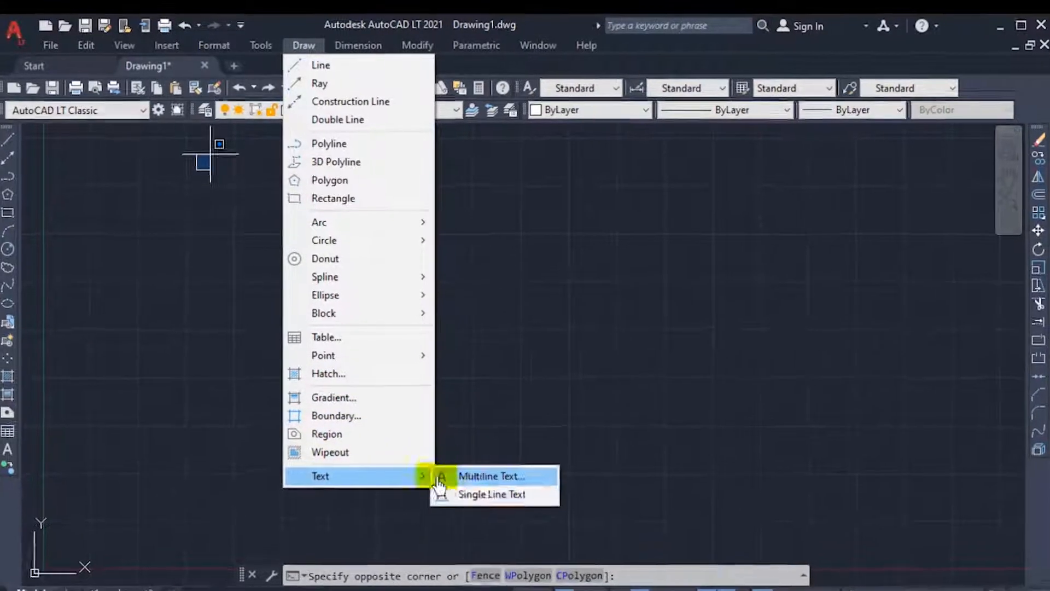
pyautogui.moveTo(337, 45)
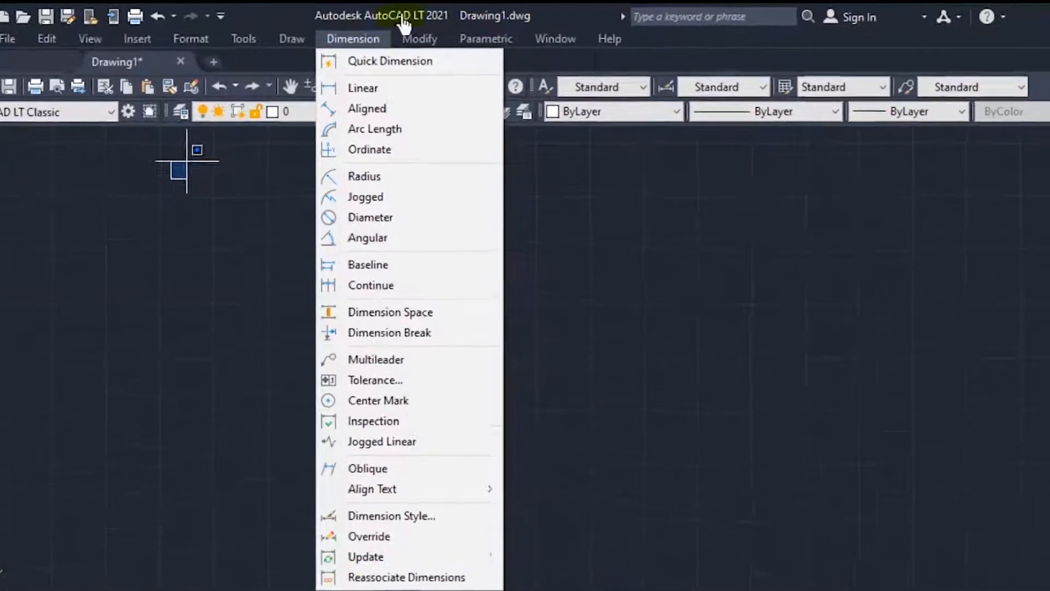
pyautogui.moveTo(411, 35)
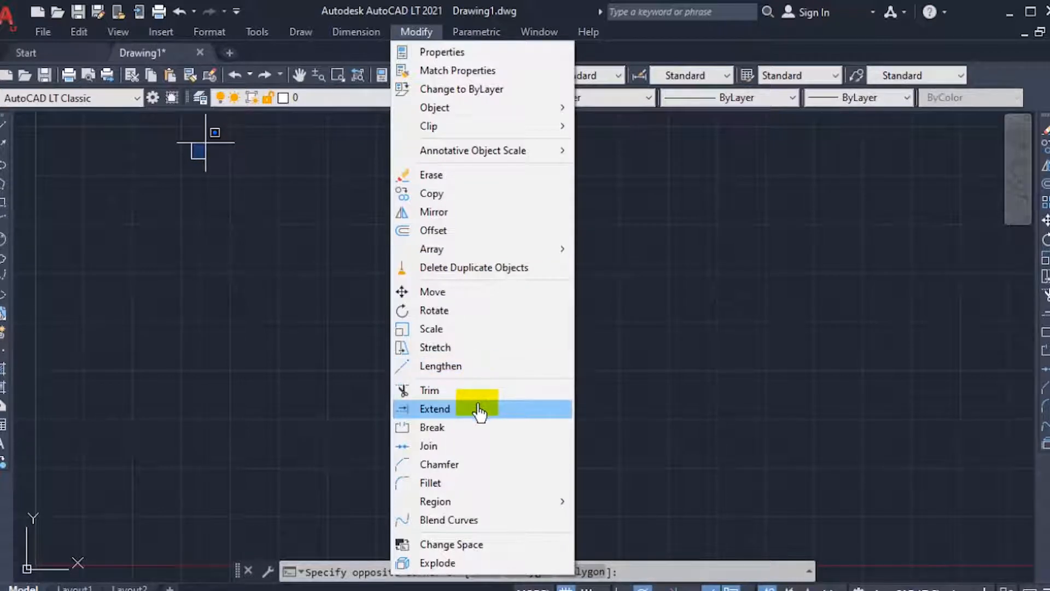
pyautogui.moveTo(456, 508)
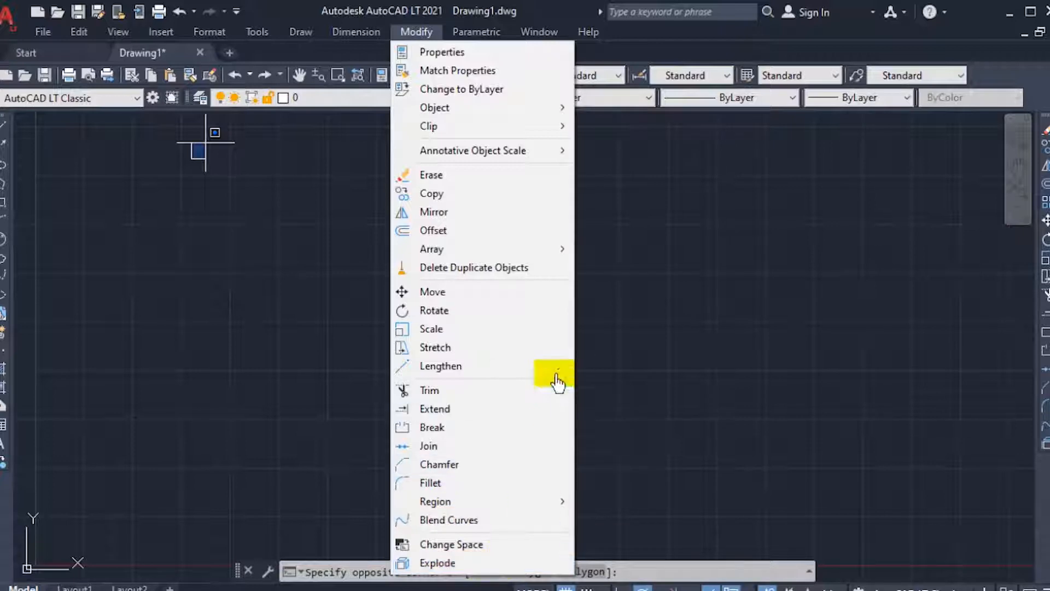
# Step: Examine the parametric, window arrangement and help commands, and look over the toolbars above the drawing area
pyautogui.moveTo(455, 29)
pyautogui.moveTo(481, 55)
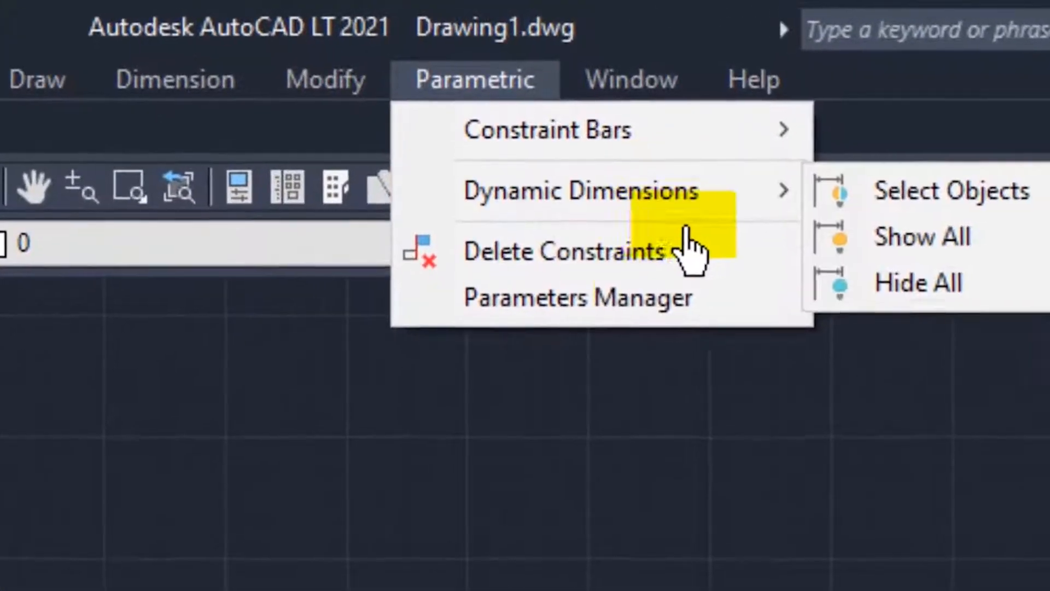
pyautogui.moveTo(631, 84)
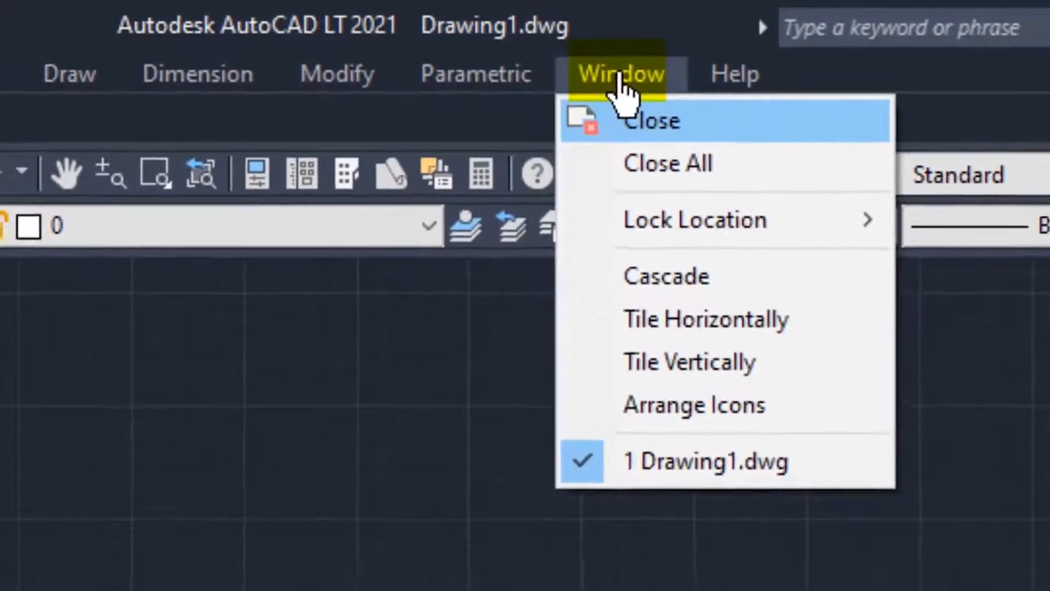
pyautogui.moveTo(680, 232)
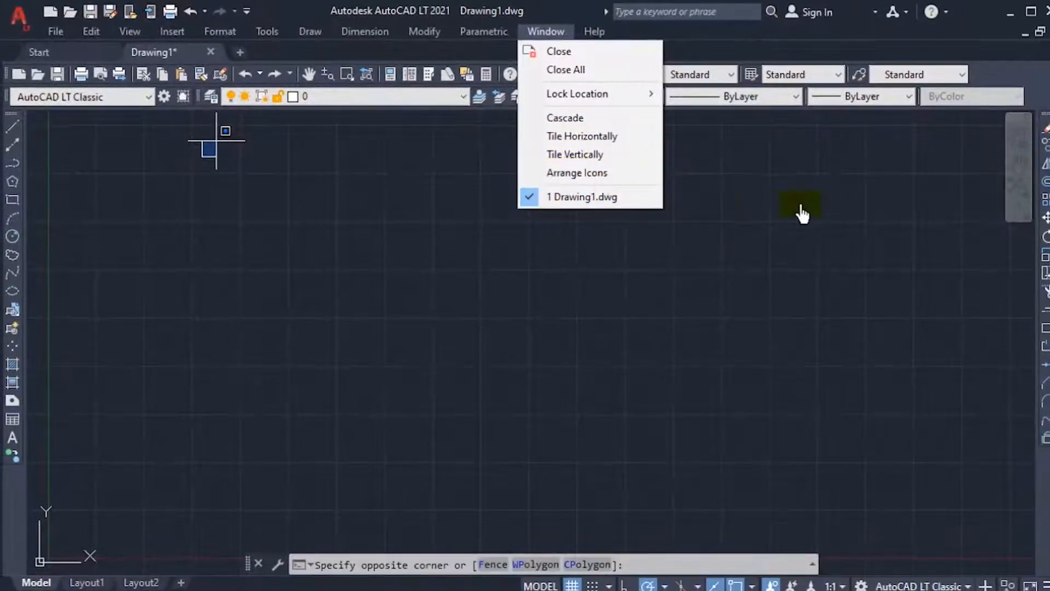
pyautogui.click(695, 44)
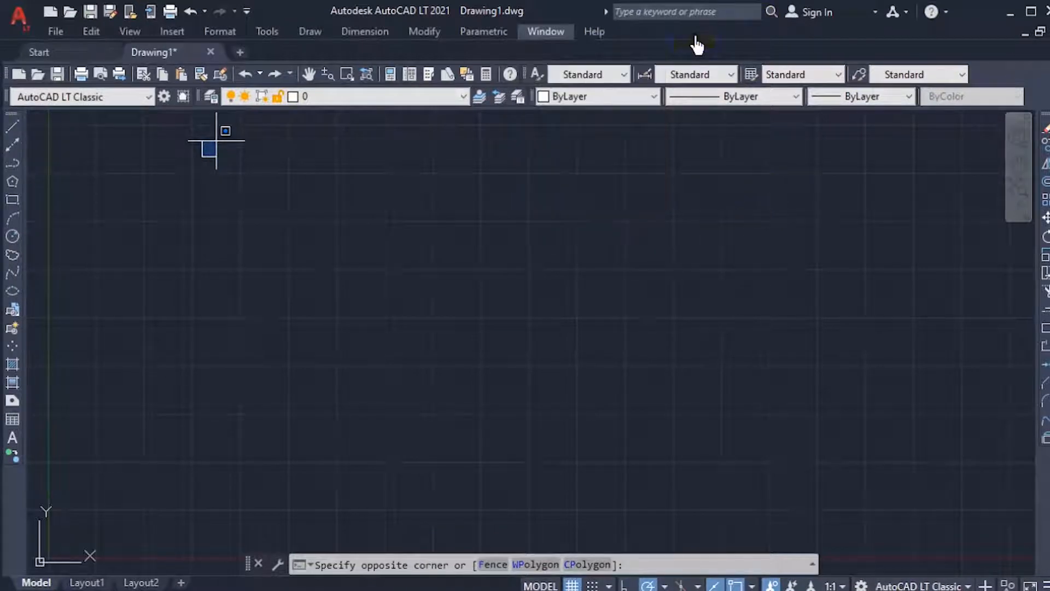
pyautogui.click(595, 33)
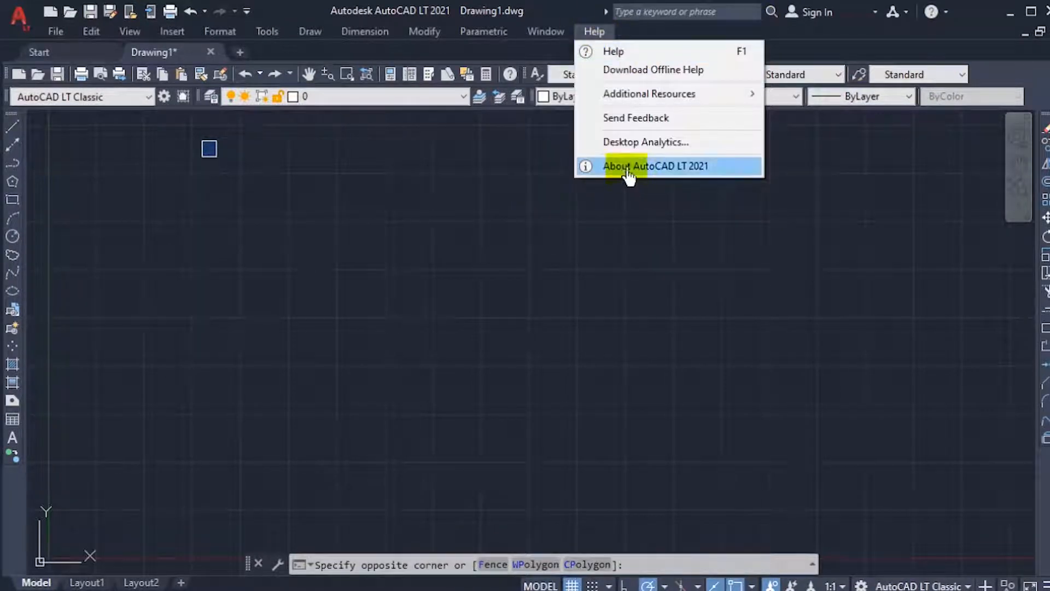
pyautogui.click(804, 40)
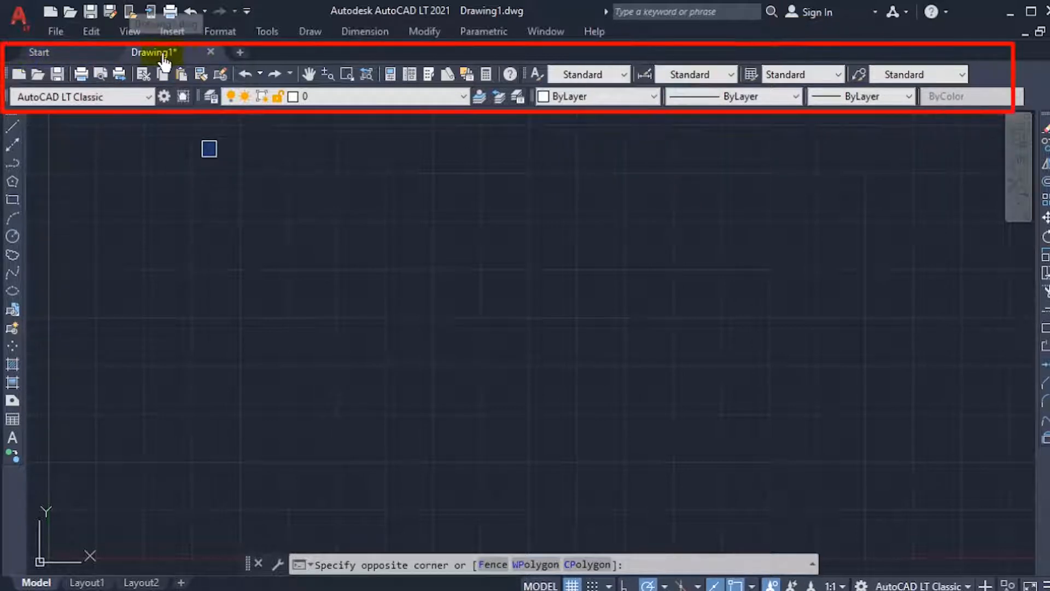
pyautogui.moveTo(185, 63)
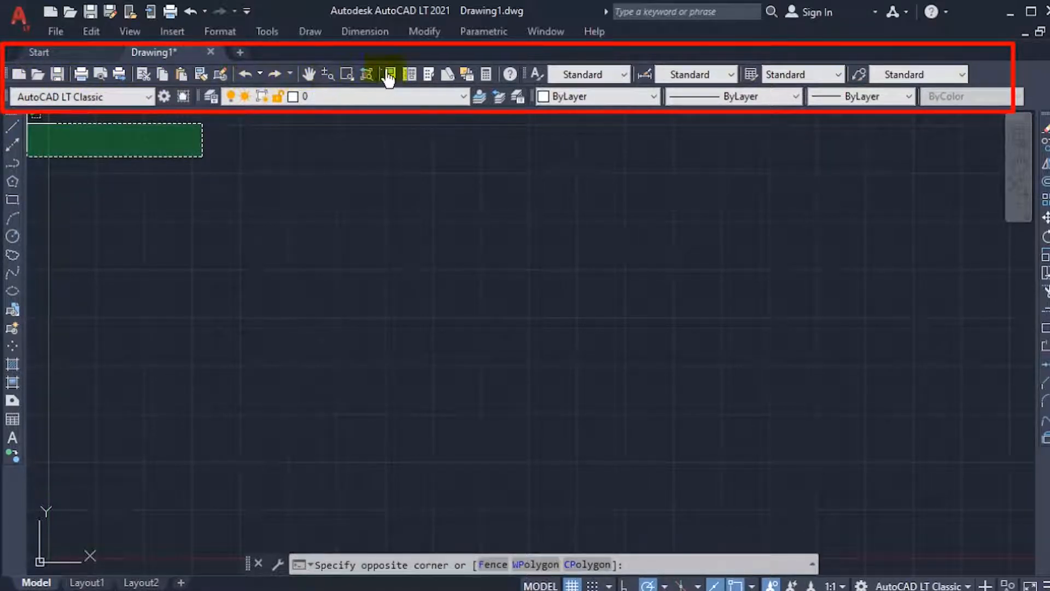
pyautogui.click(99, 157)
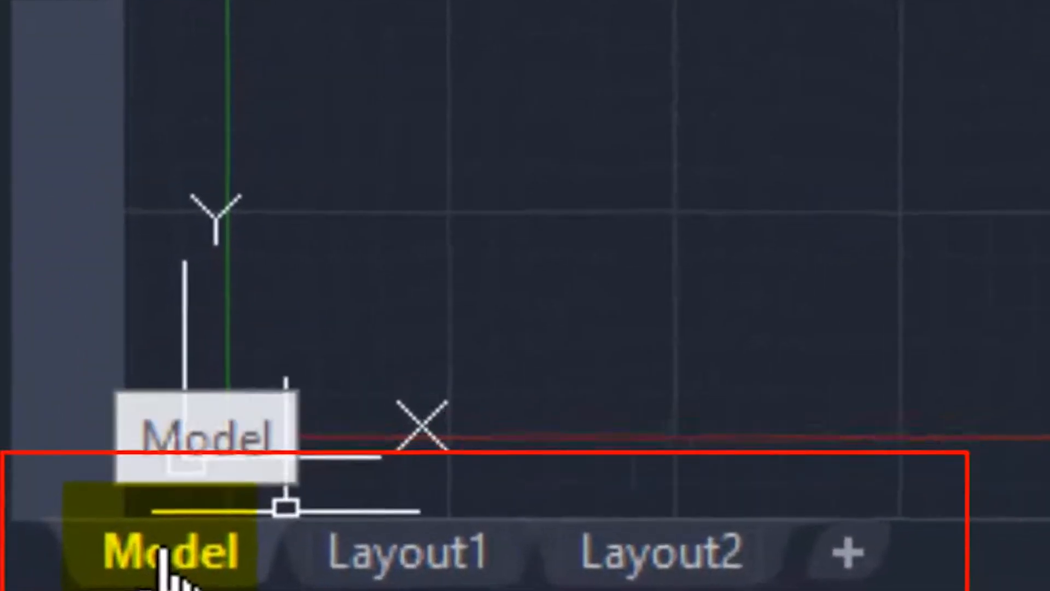
# Step: View the Layout1 and Layout2 sheets of the drawing
pyautogui.click(386, 547)
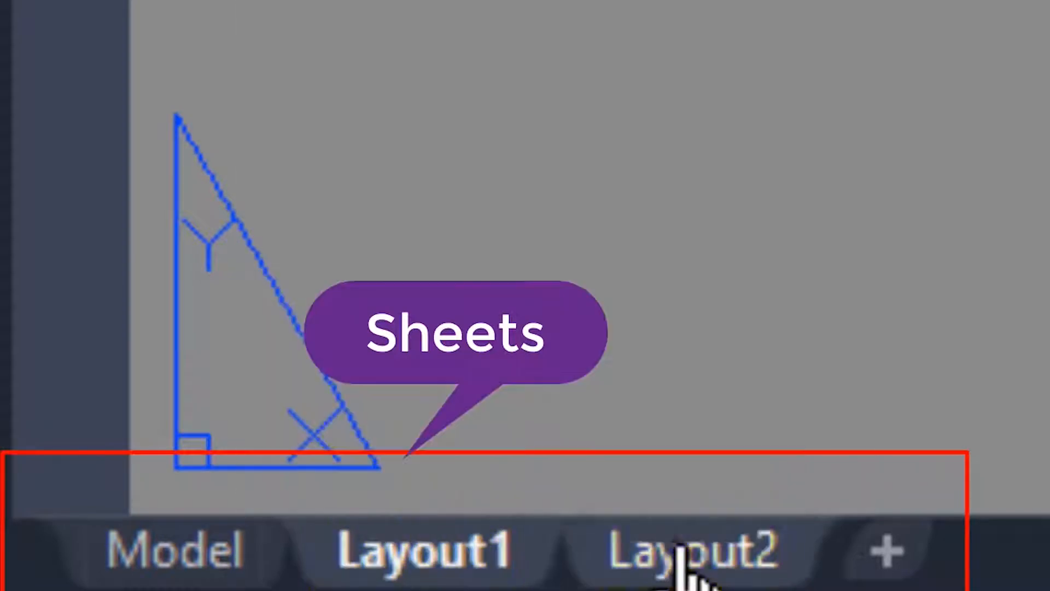
pyautogui.click(675, 547)
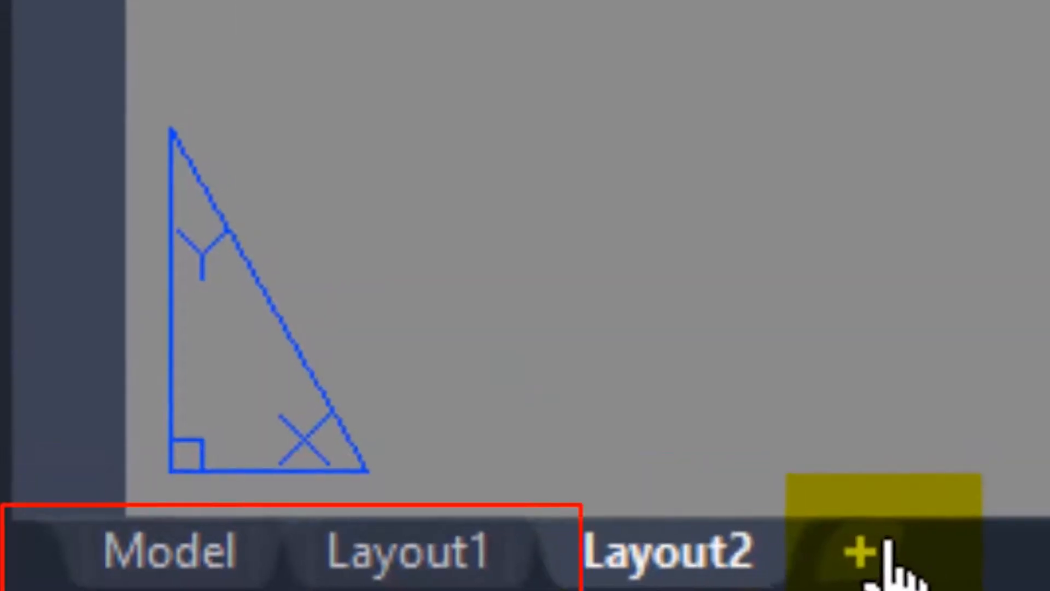
# Step: Add a third layout to the drawing, view its sheet and return to model space
pyautogui.click(888, 547)
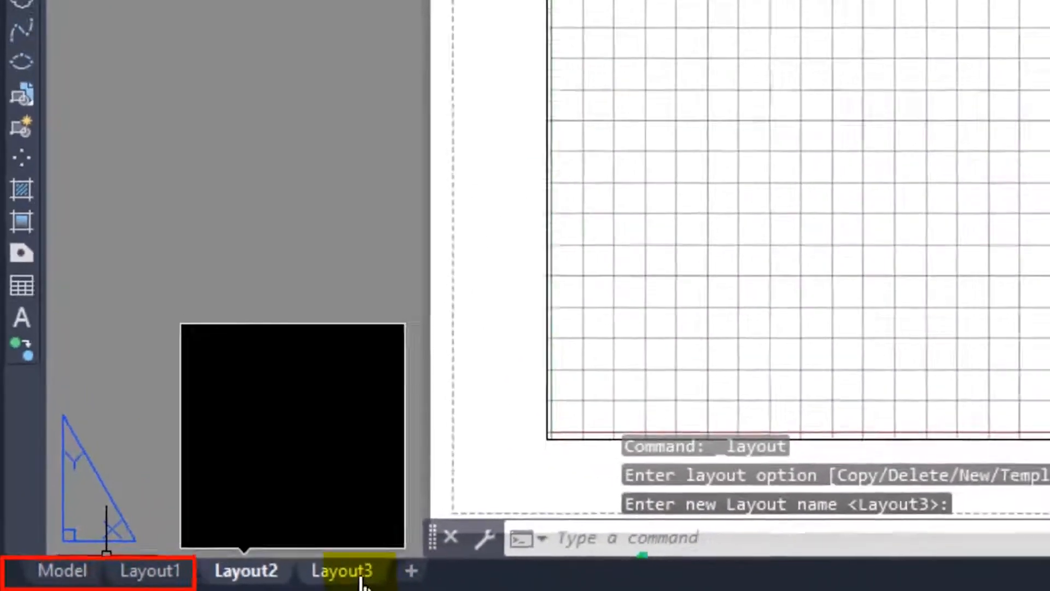
pyautogui.click(525, 566)
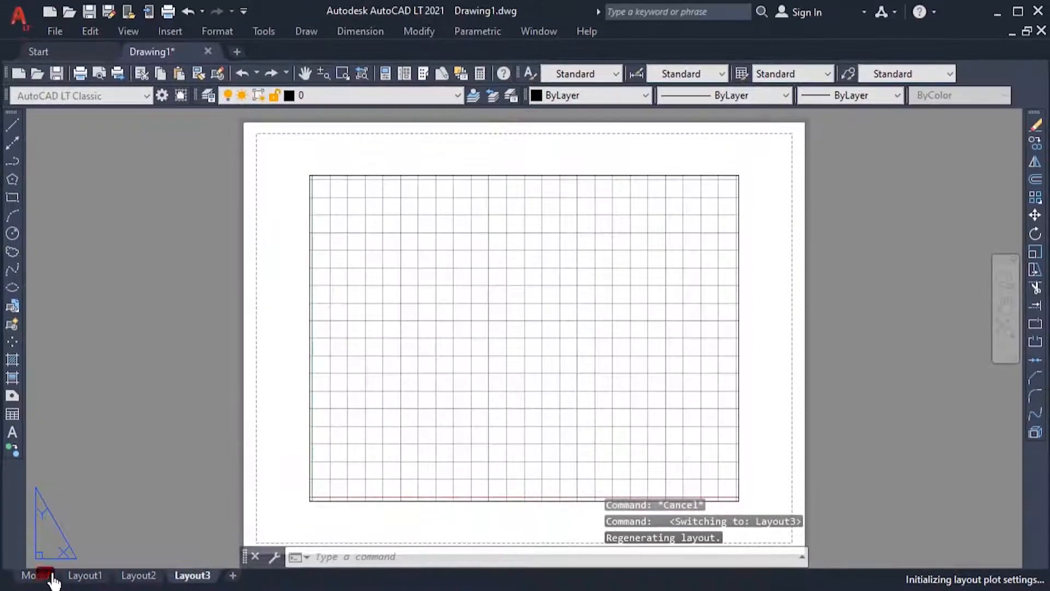
pyautogui.click(36, 574)
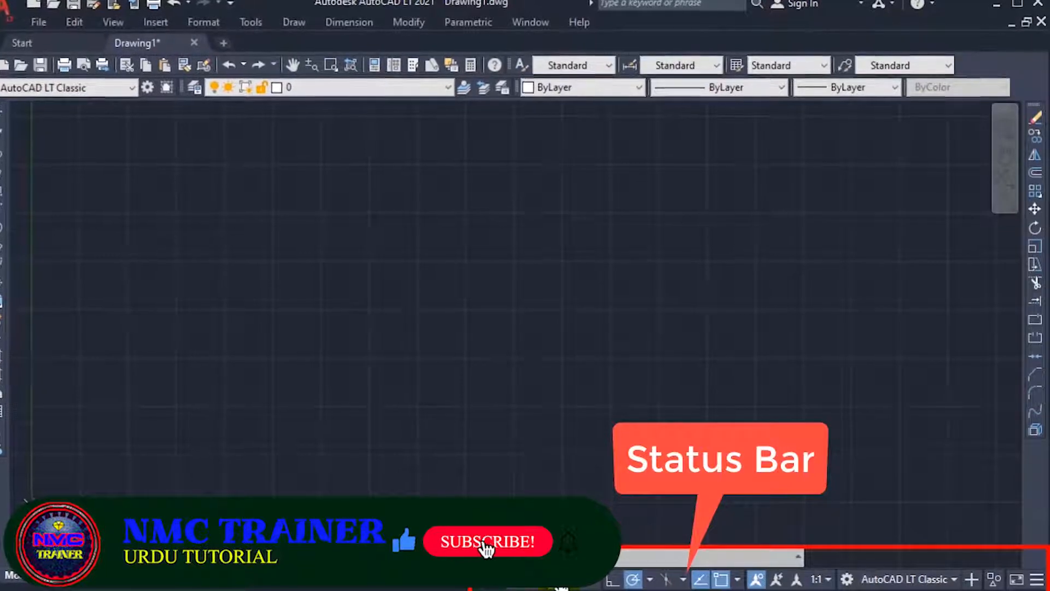
# Step: Turn off polar tracking, object snap tracking and object snap for the drawing
pyautogui.click(556, 580)
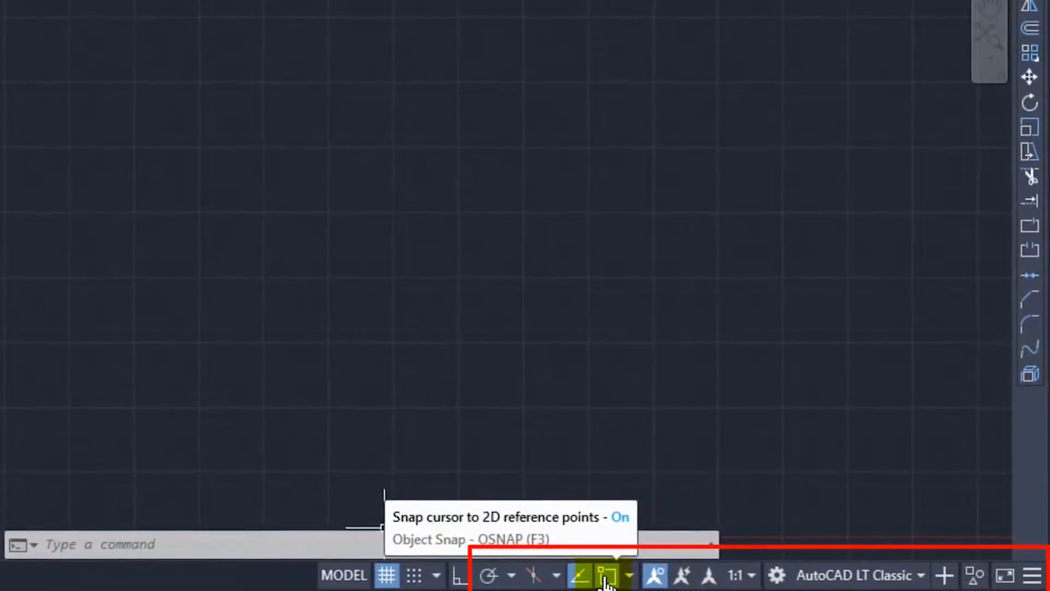
pyautogui.click(606, 580)
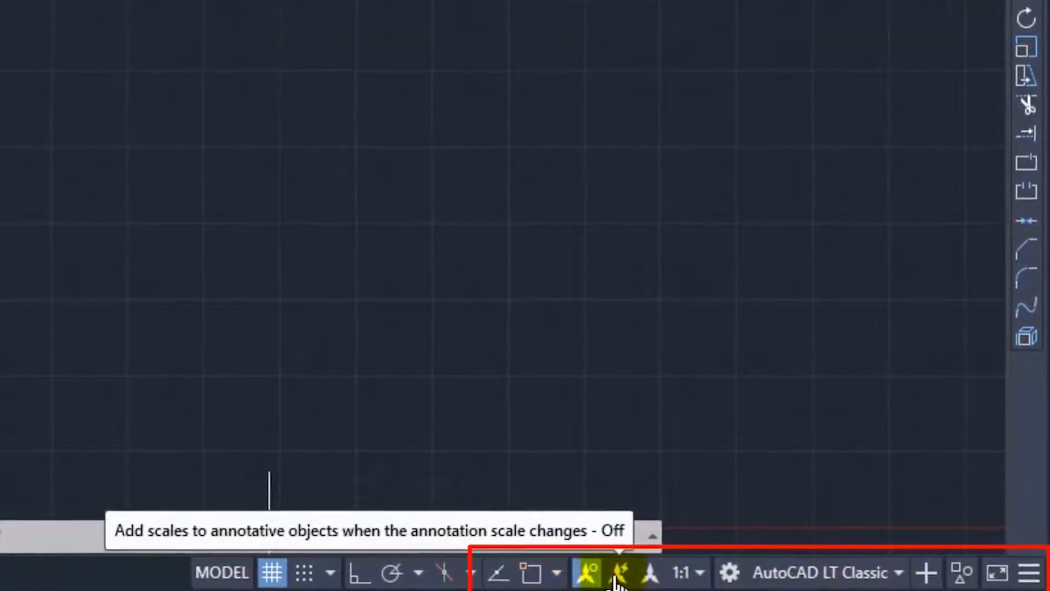
# Step: Look through the available annotation scales without choosing a different one
pyautogui.click(690, 573)
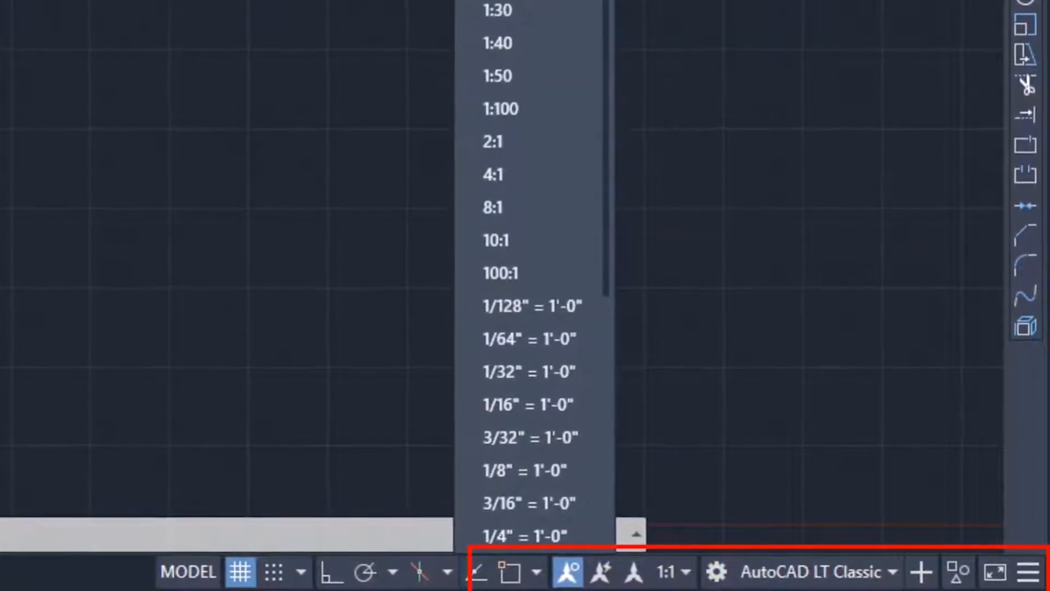
pyautogui.scroll(-6, 562, 134)
pyautogui.scroll(4, 557, 429)
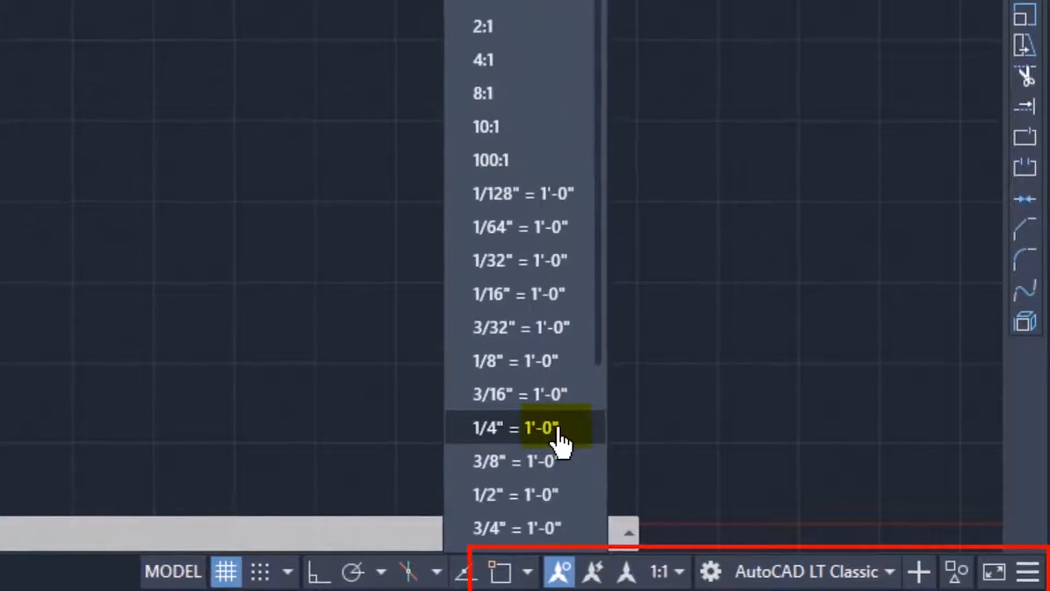
pyautogui.scroll(4, 558, 437)
pyautogui.click(736, 522)
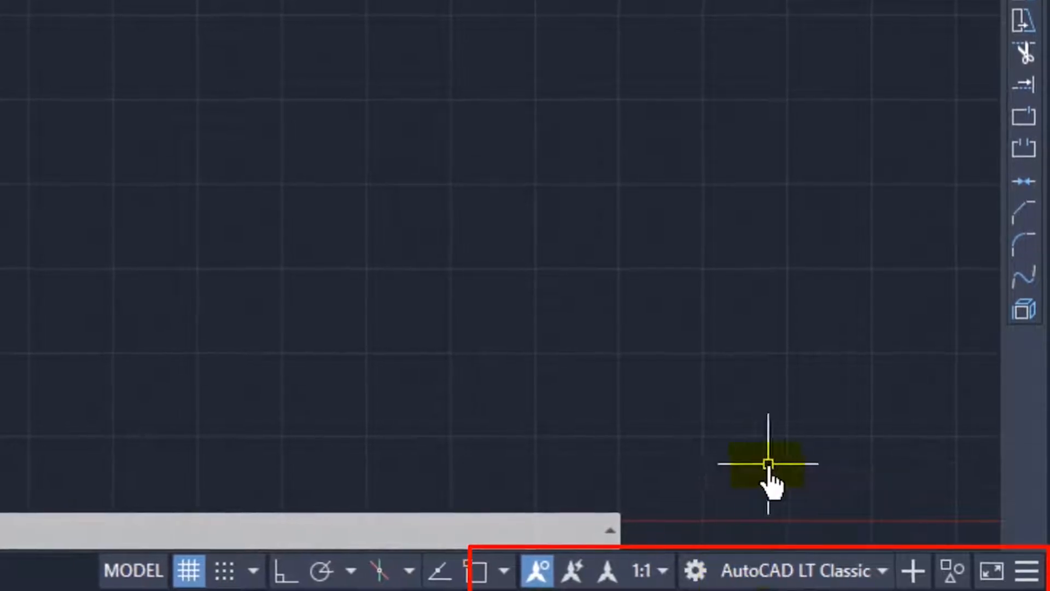
# Step: Switch the workspace to Drafting & Annotation and back to AutoCAD LT Classic
pyautogui.click(883, 573)
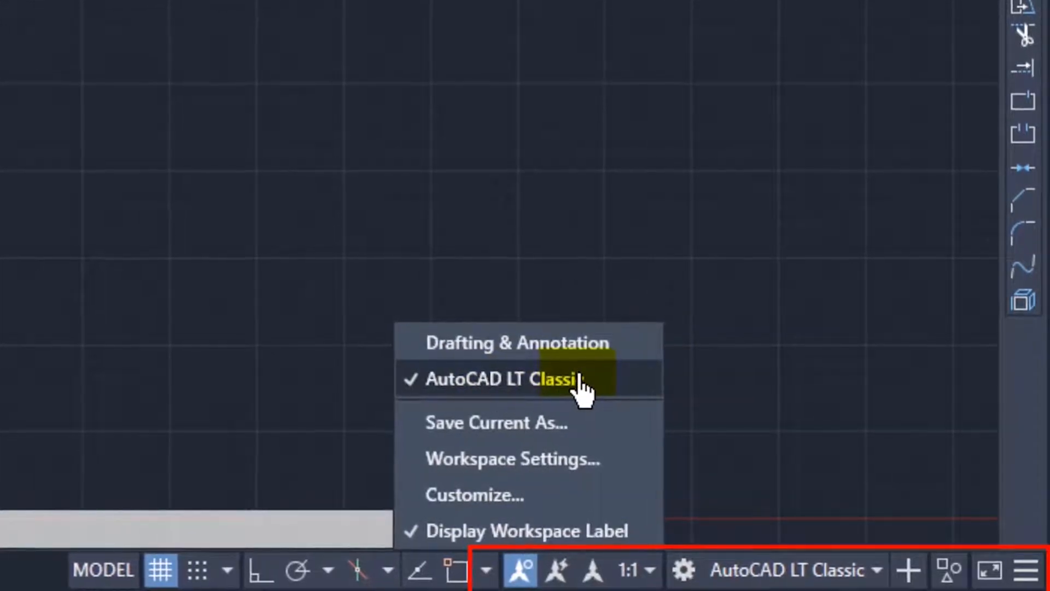
pyautogui.click(474, 354)
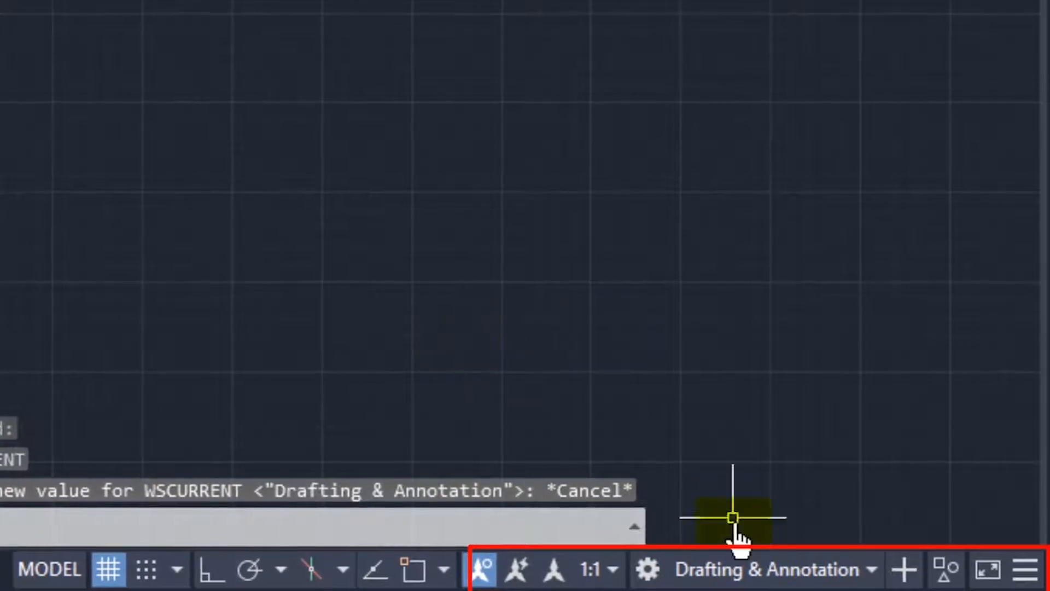
pyautogui.click(813, 571)
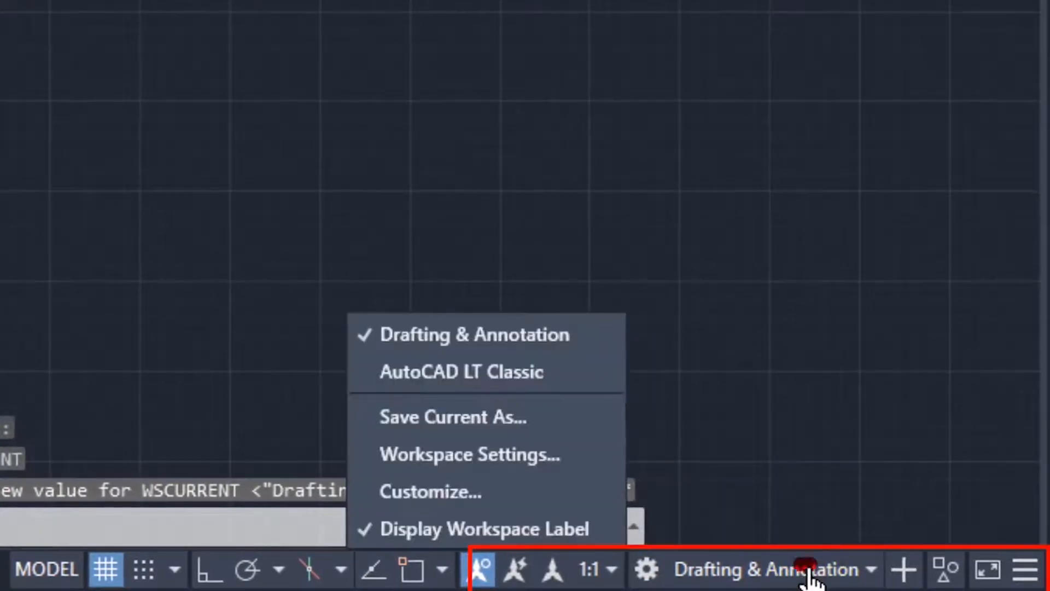
pyautogui.click(503, 377)
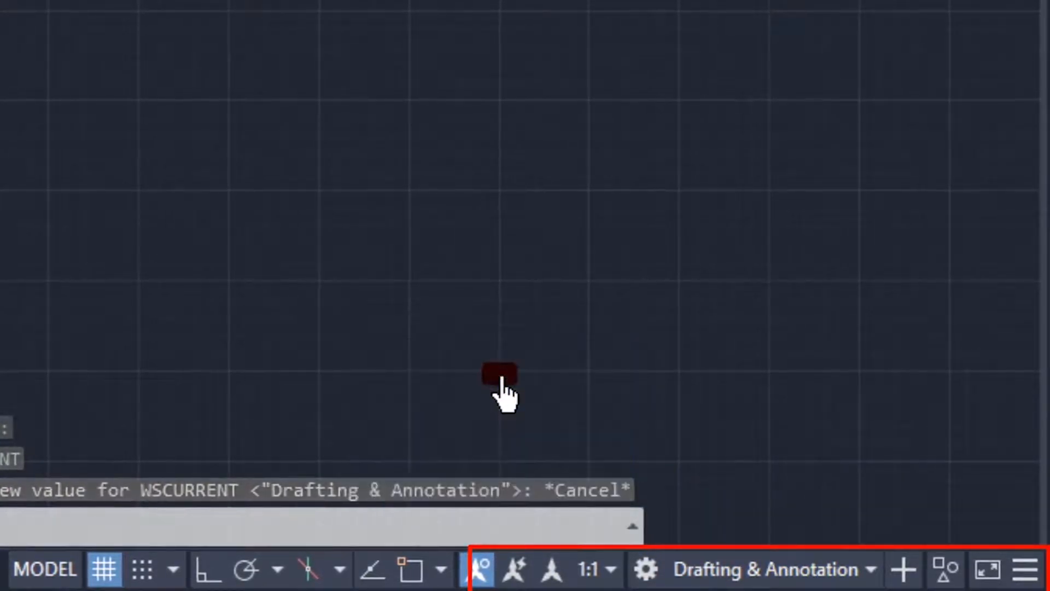